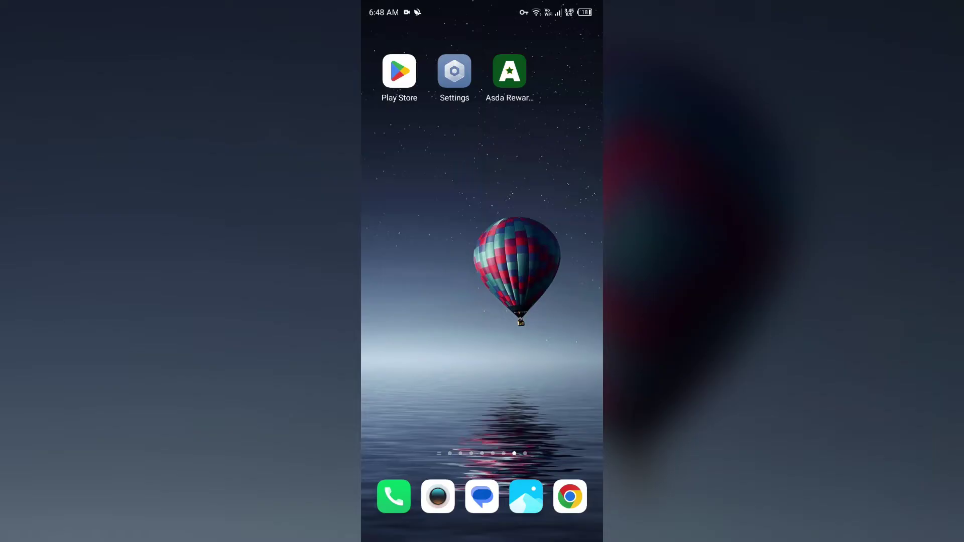
Step: Open the Asda Rewards app details from Settings' App Management app list
click(582, 321)
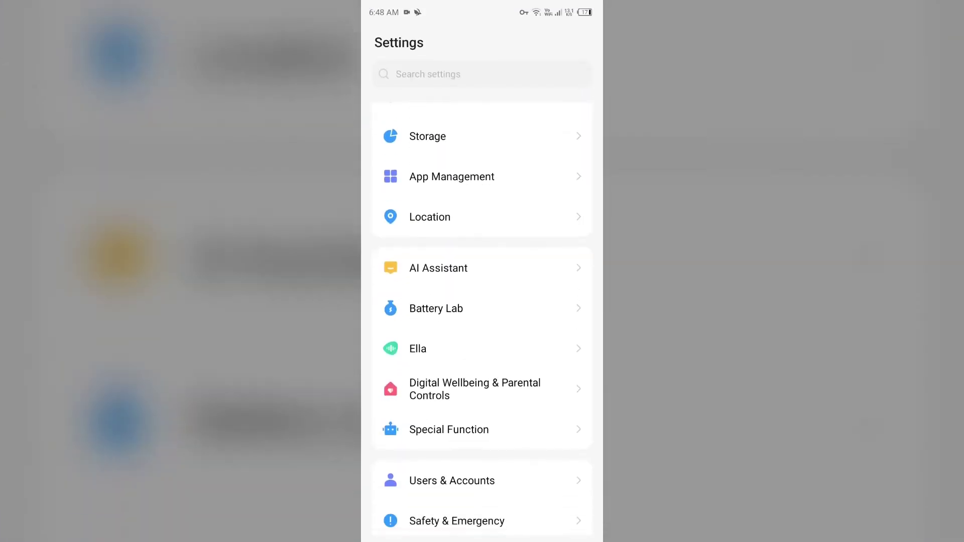
click(482, 224)
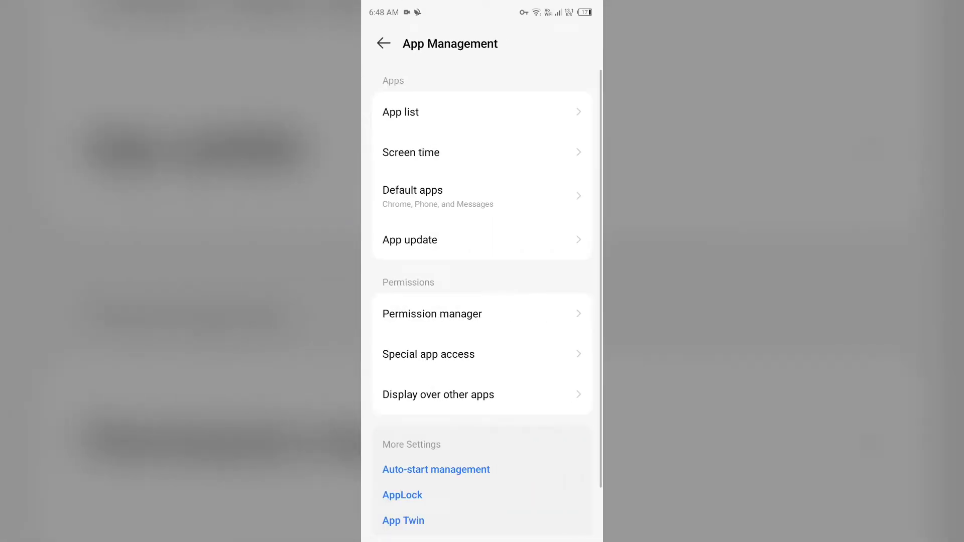
click(482, 111)
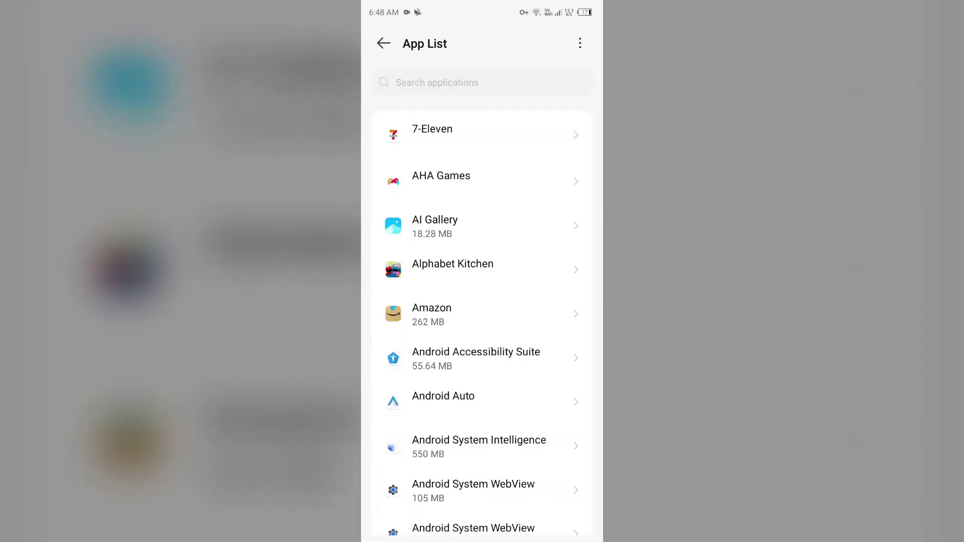
scroll(482, 339, down, 5)
scroll(483, 301, down, 1)
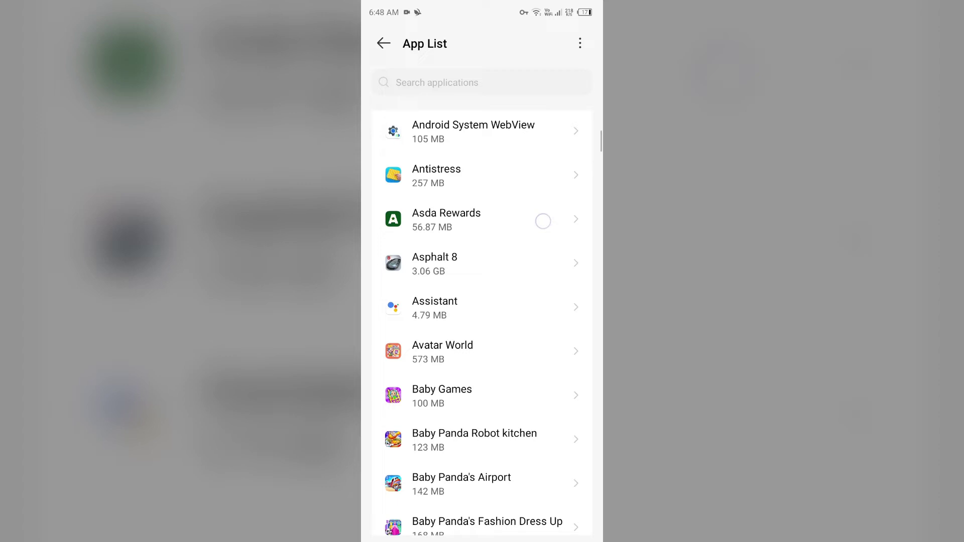
click(544, 219)
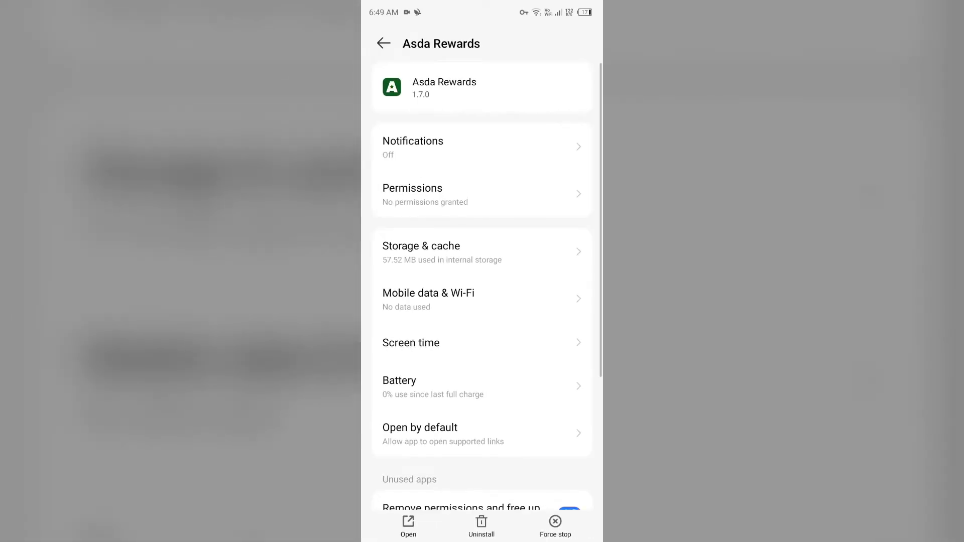
Step: Force stop Asda Rewards, confirm with OK, and return to the home screen
click(555, 526)
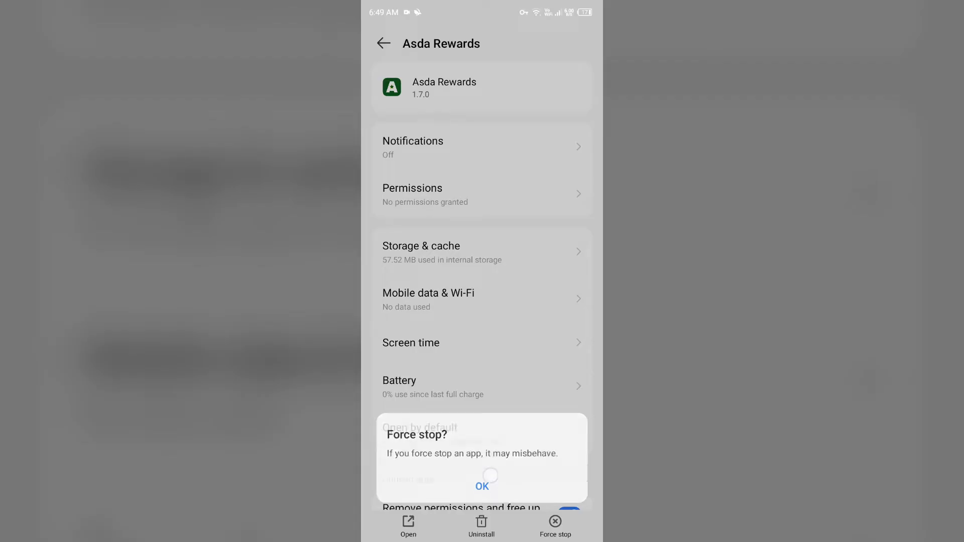
click(482, 489)
key(Home)
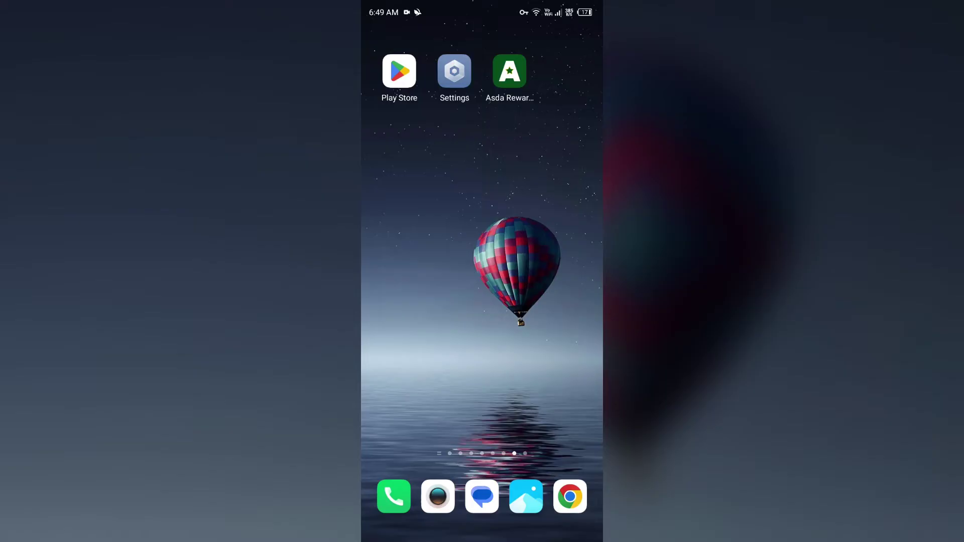
Step: Reopen Asda Rewards app info from Recents, clear its cache to 0 B, and go home
key(super+Tab)
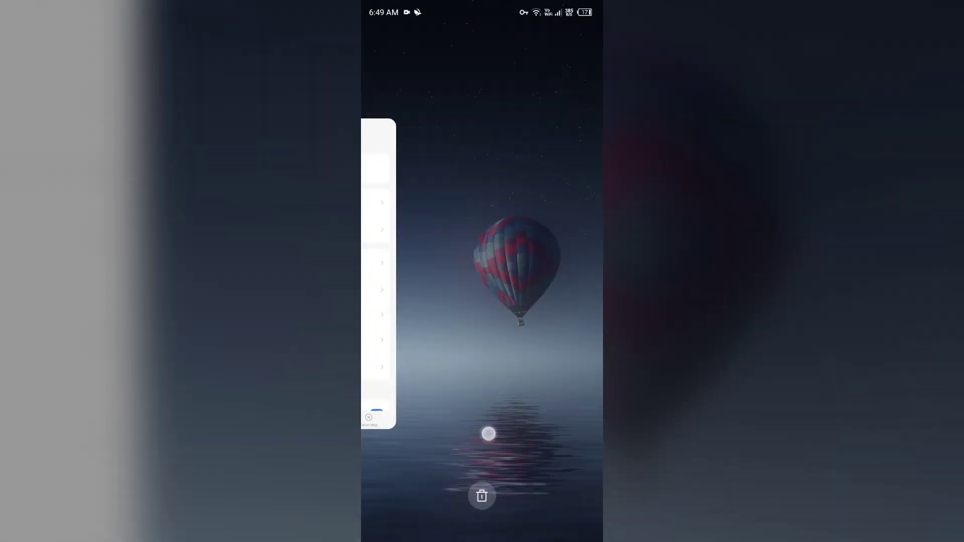
click(481, 272)
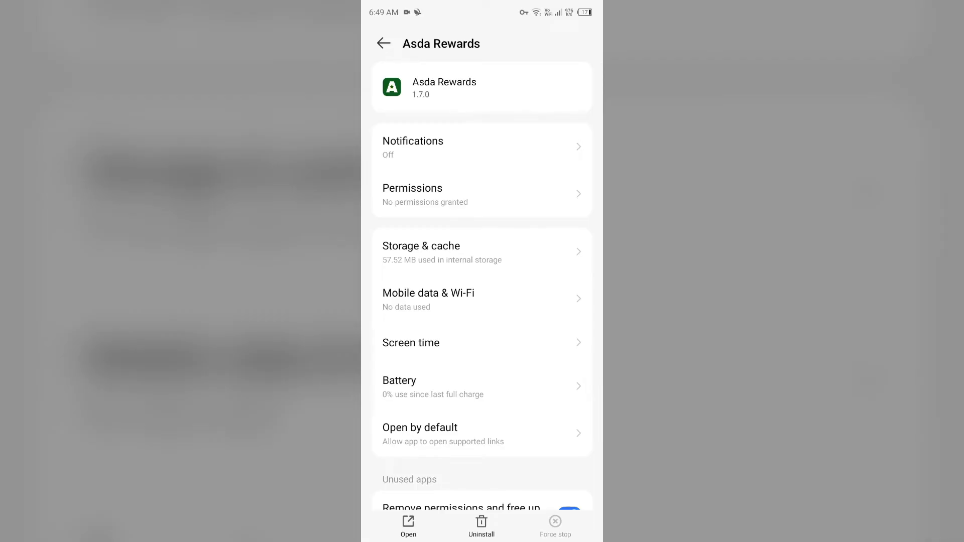
click(481, 252)
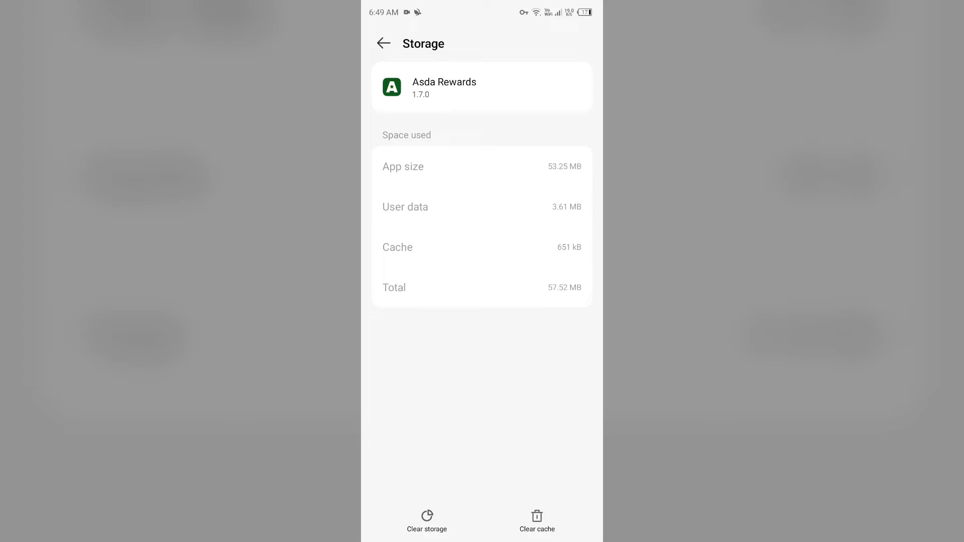
click(537, 521)
key(super)
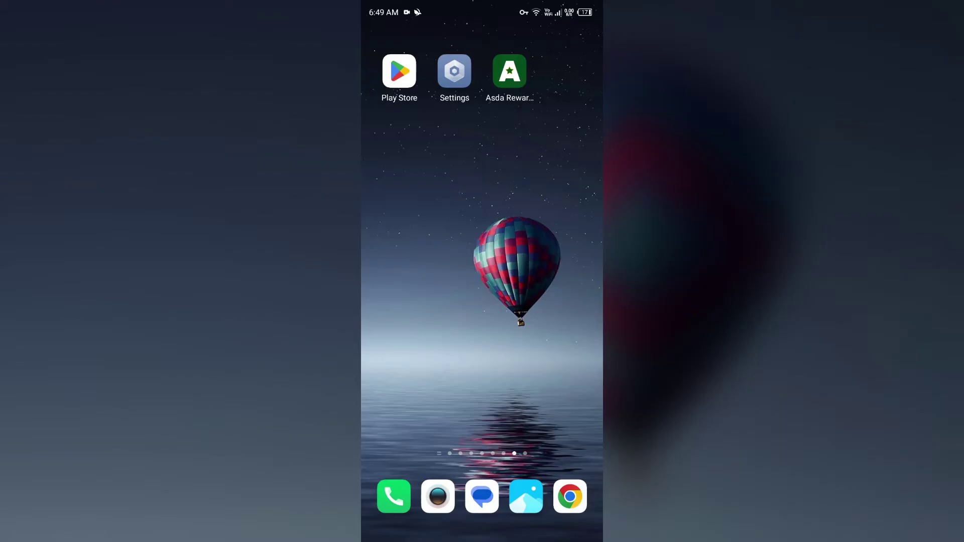
Step: Run a Google 'speed test' in Chrome, measuring about 4 Mbps download, then return home
click(570, 496)
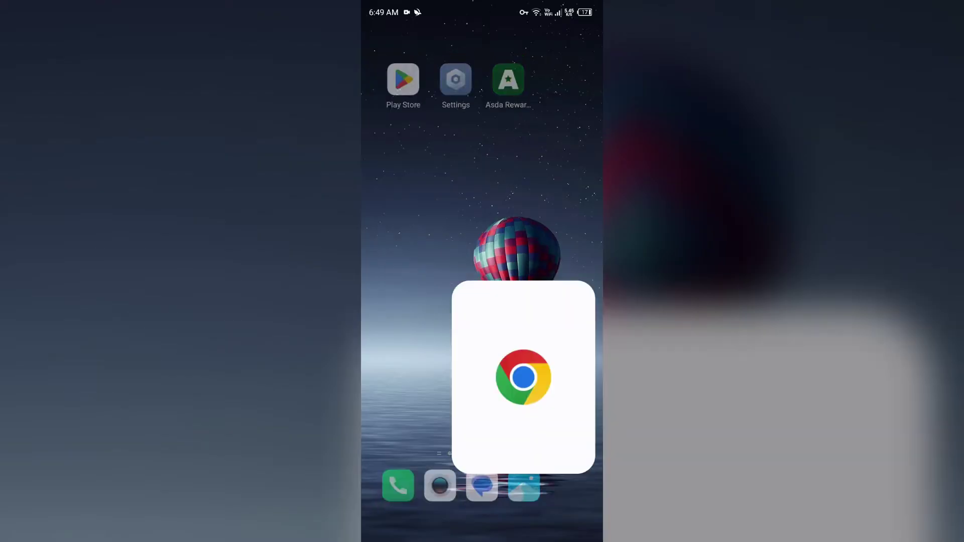
click(460, 206)
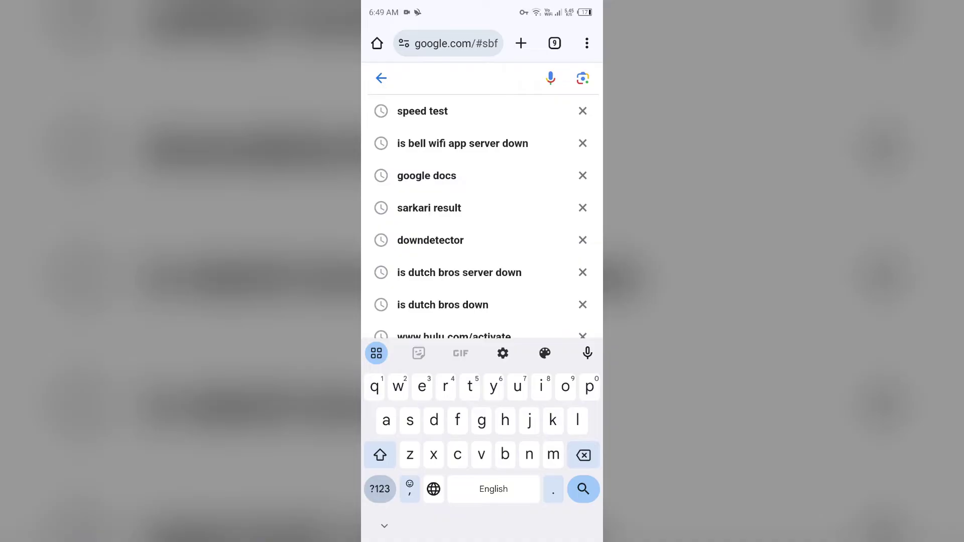
click(423, 110)
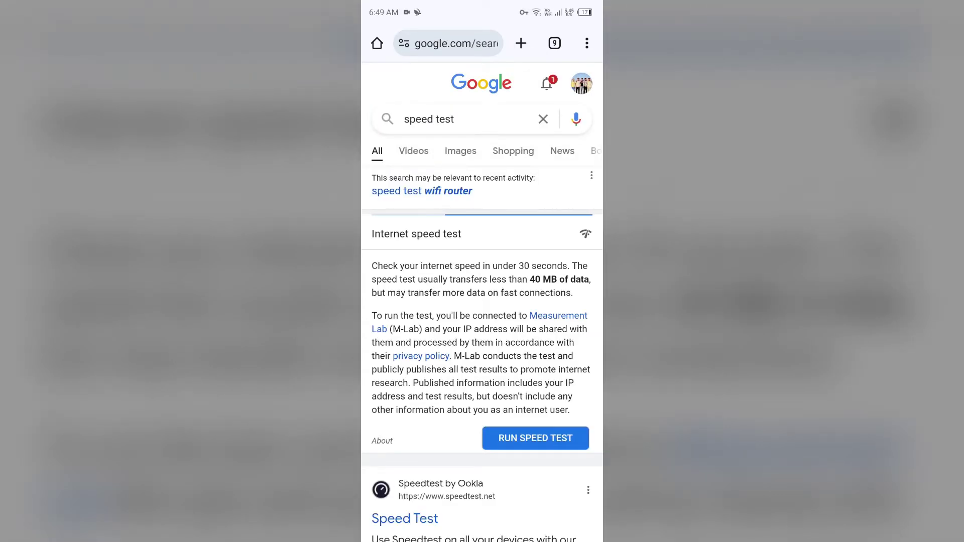
click(553, 443)
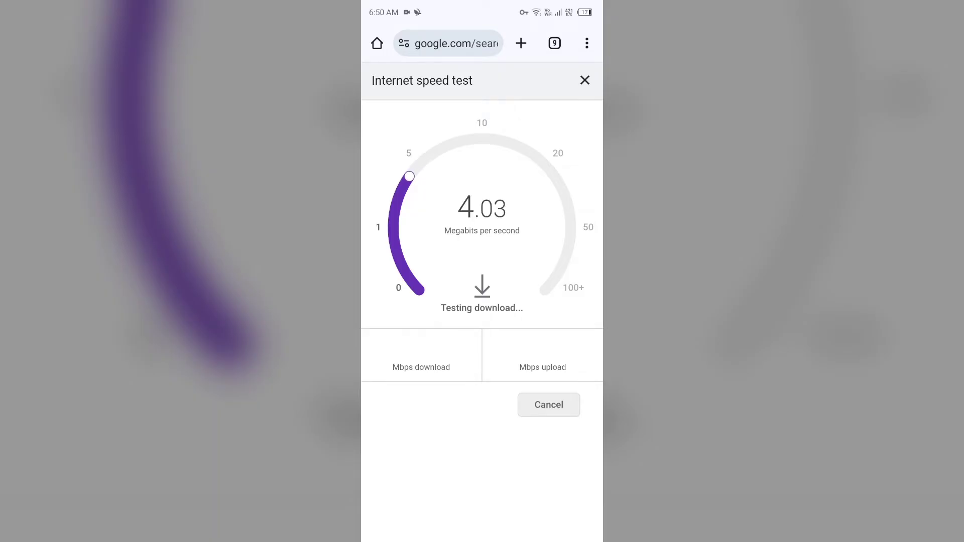
key(Home)
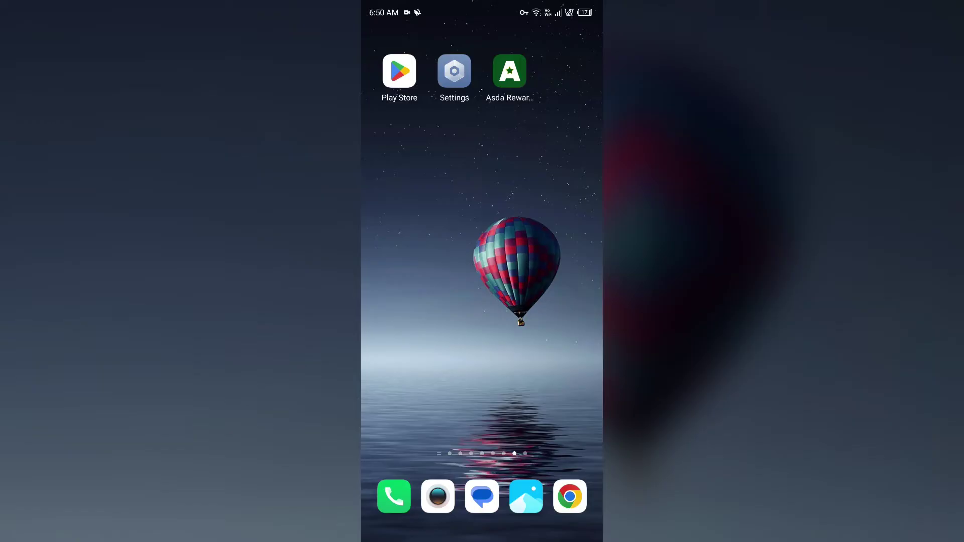
Step: Check the 'asda rewards' Play Store listing shows it installed, then swipe the store away
click(399, 72)
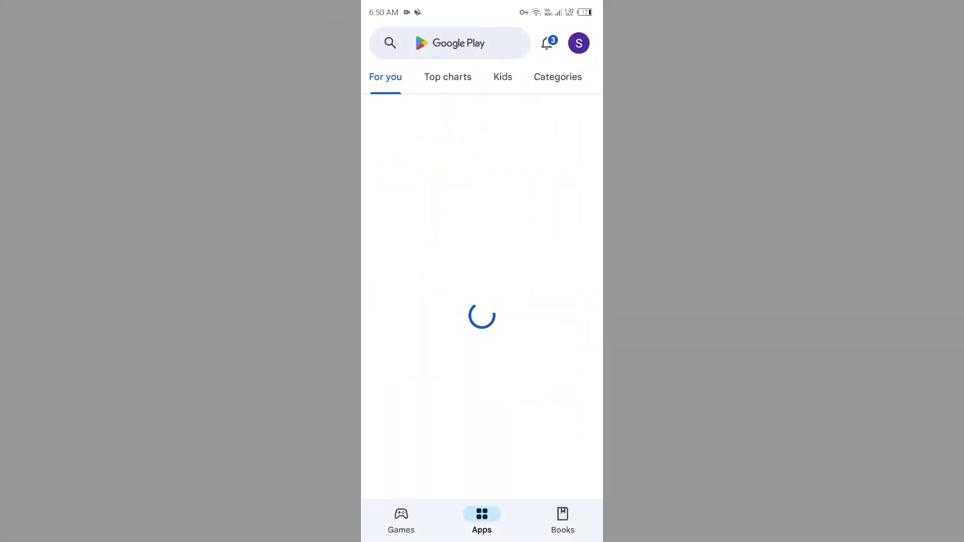
click(463, 43)
text(asda rewards)
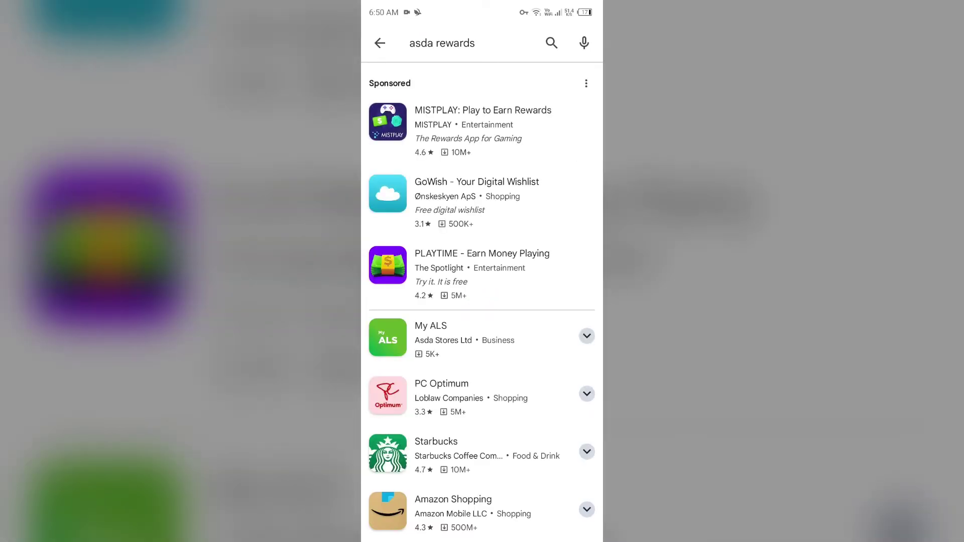
scroll(482, 302, down, 5)
scroll(482, 301, down, 5)
scroll(482, 301, down, 8)
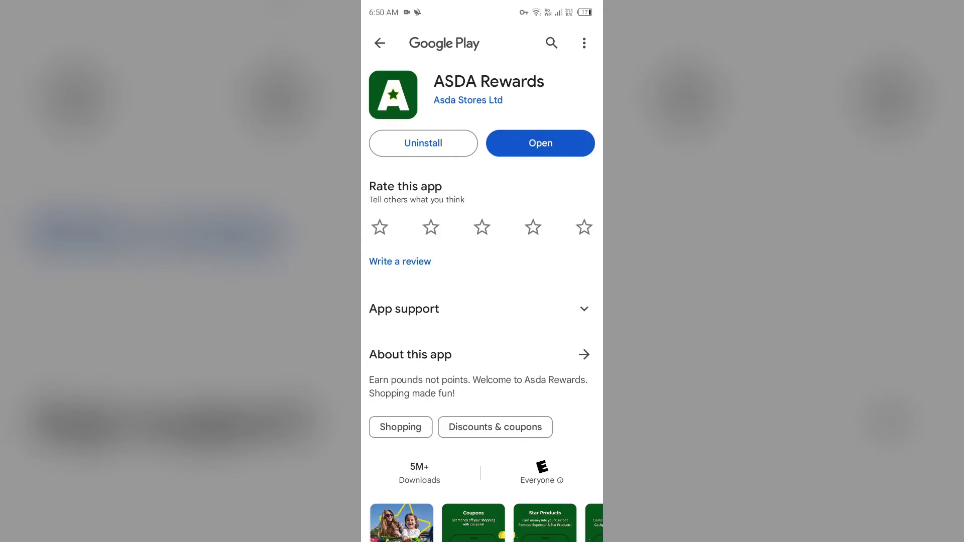
drag(482, 538, 482, 301)
click(482, 494)
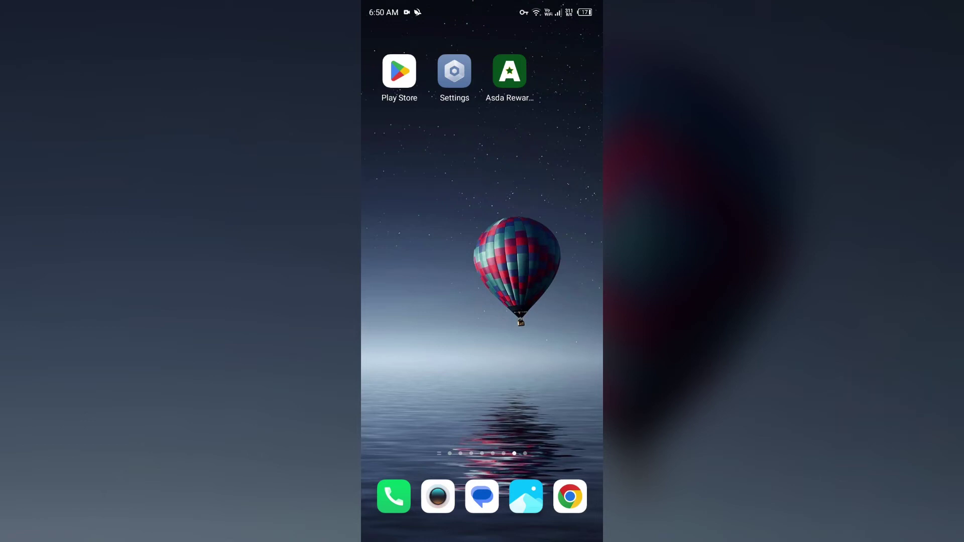
Step: Submit the Asda Rewards sign-in form empty to trigger the missing-email error, then leave
click(576, 219)
click(510, 71)
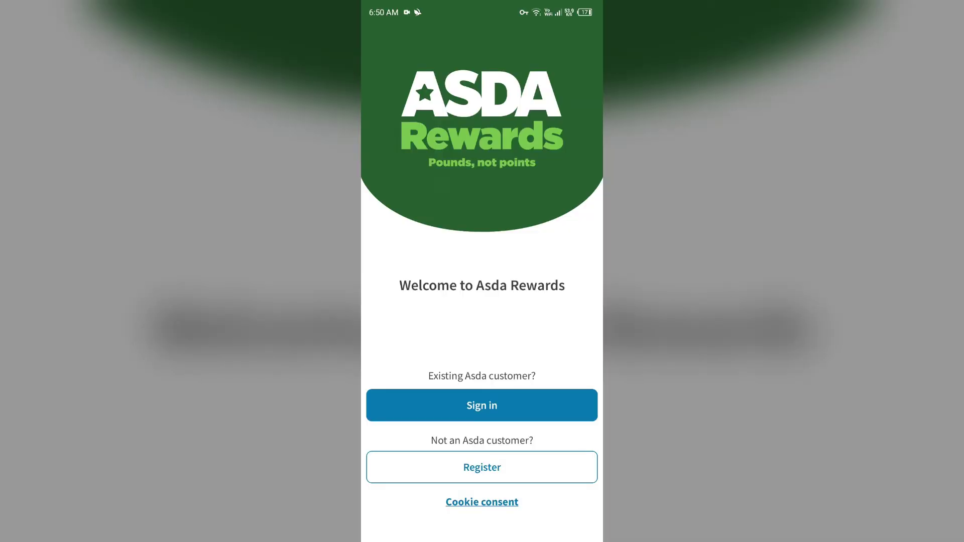
click(482, 405)
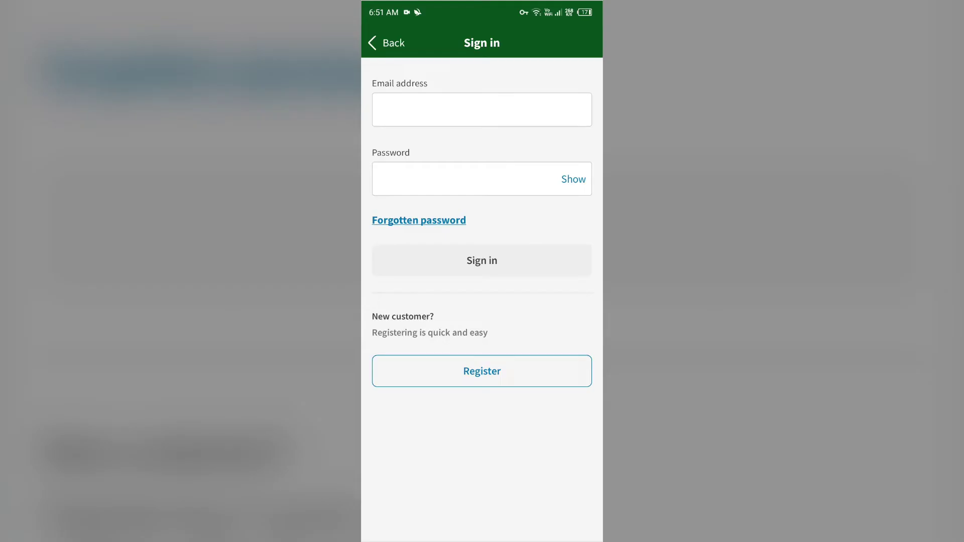
click(509, 110)
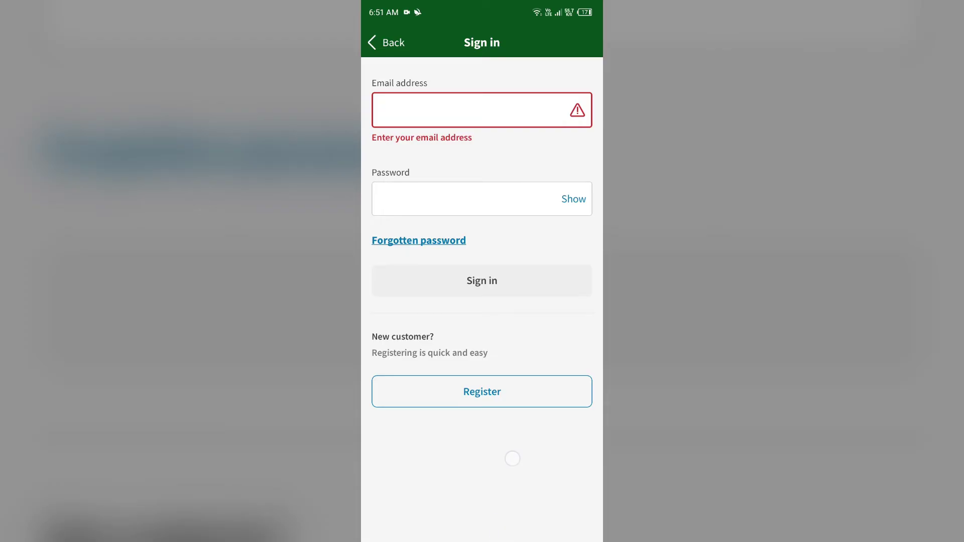
drag(502, 529, 510, 455)
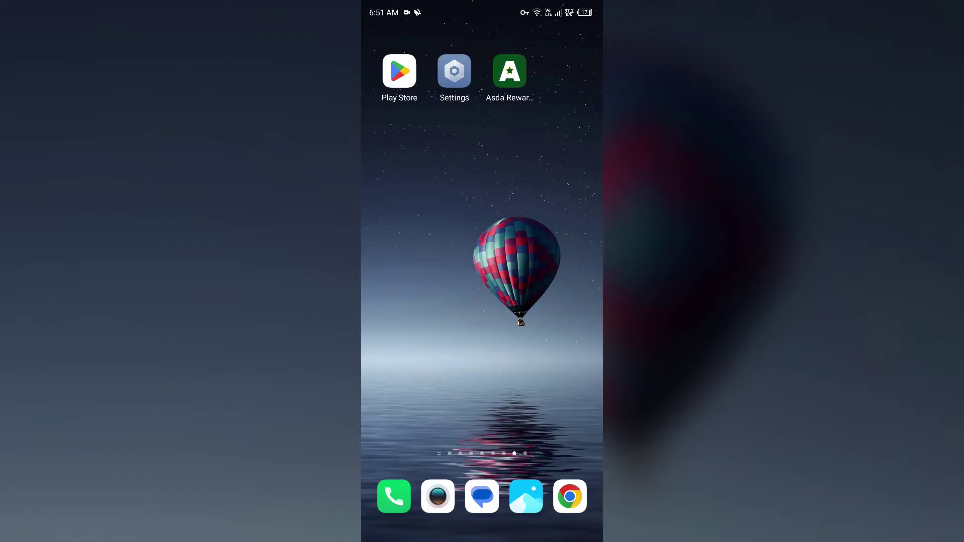
Step: Open Asda's Forgotten password reset page in Chrome and select its Email field
click(510, 72)
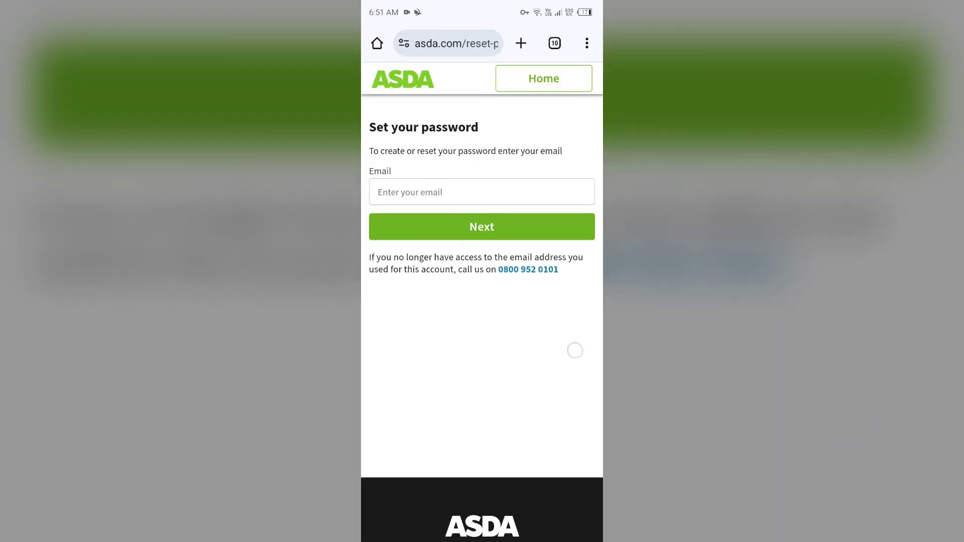
click(545, 183)
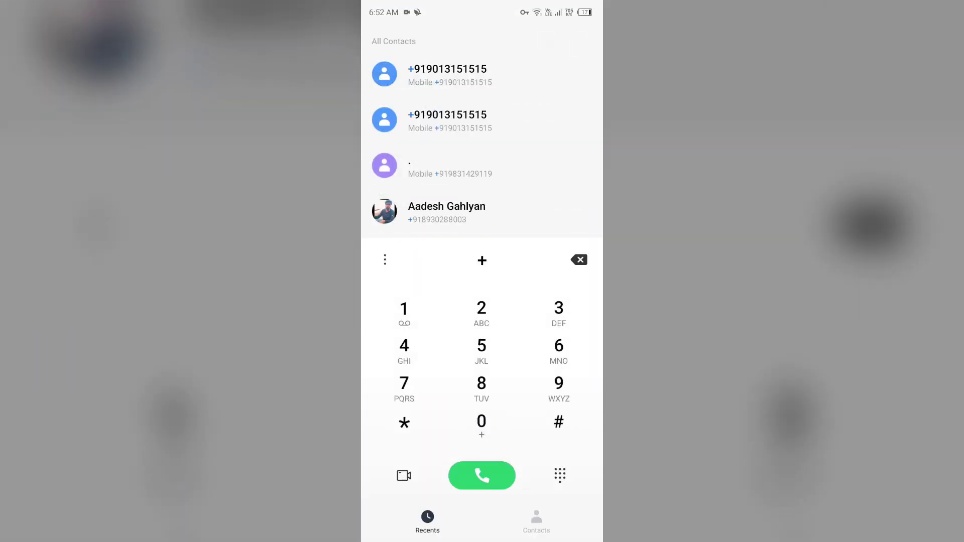
click(403, 345)
click(405, 346)
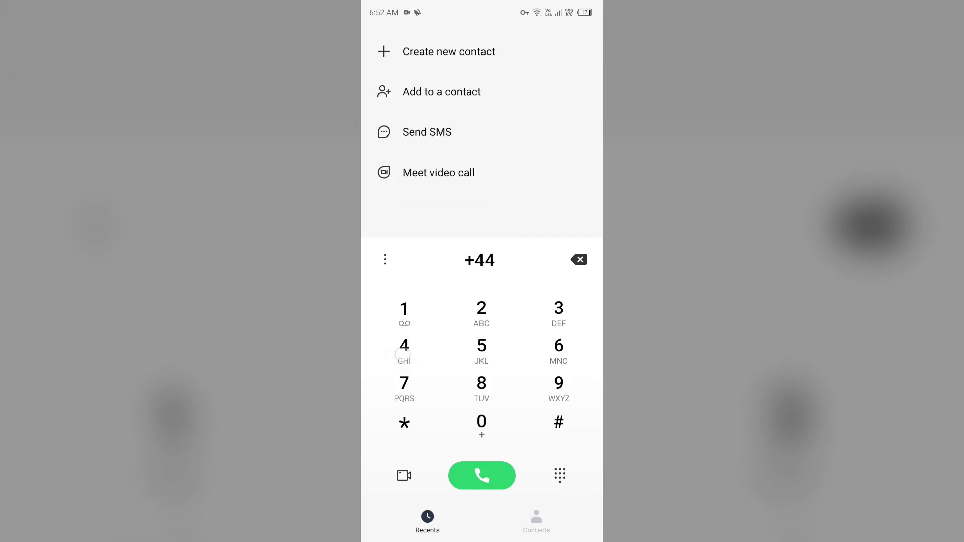
click(482, 384)
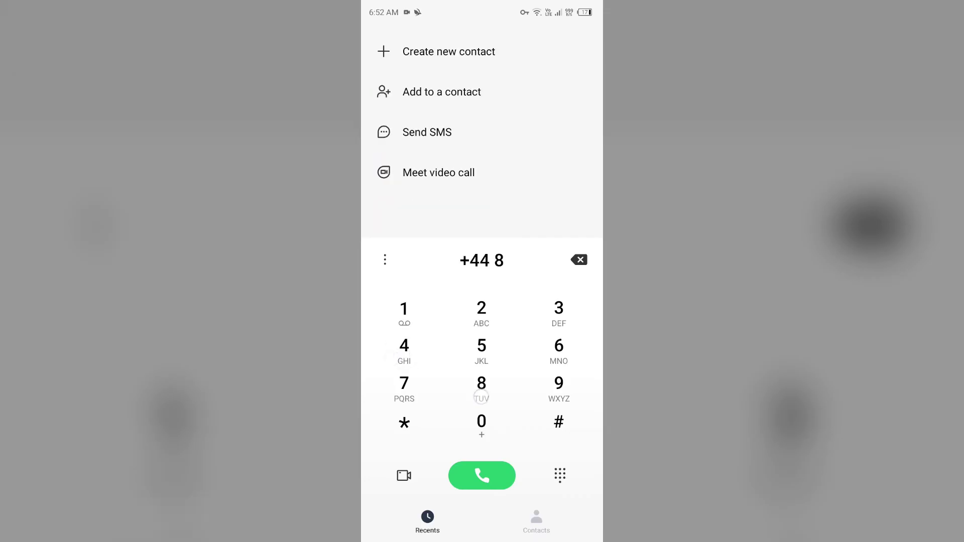
click(481, 422)
click(558, 383)
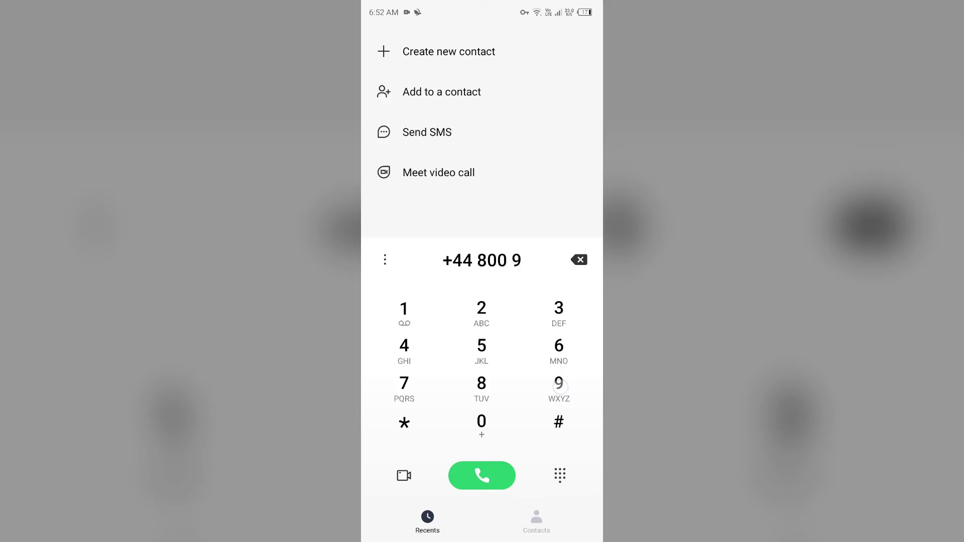
click(482, 346)
click(481, 308)
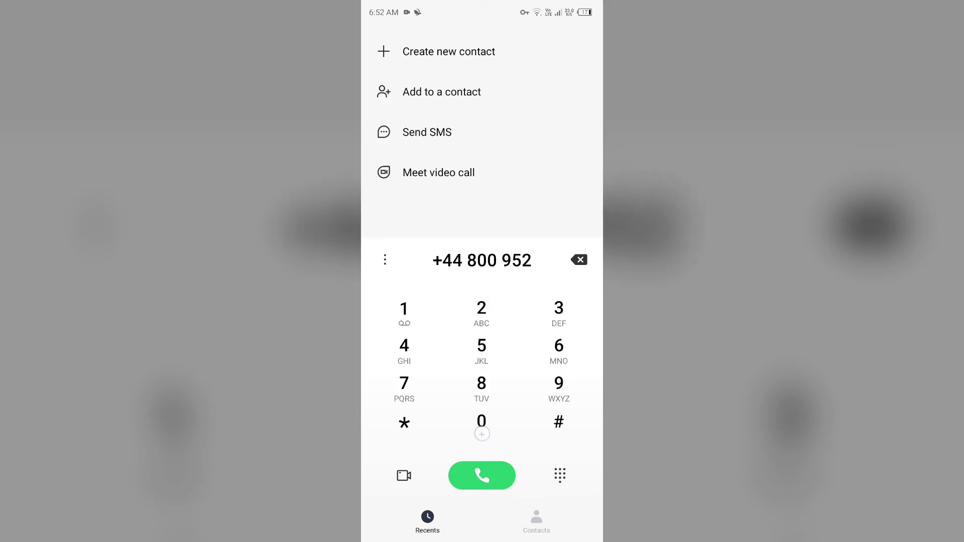
click(481, 422)
click(403, 308)
click(482, 421)
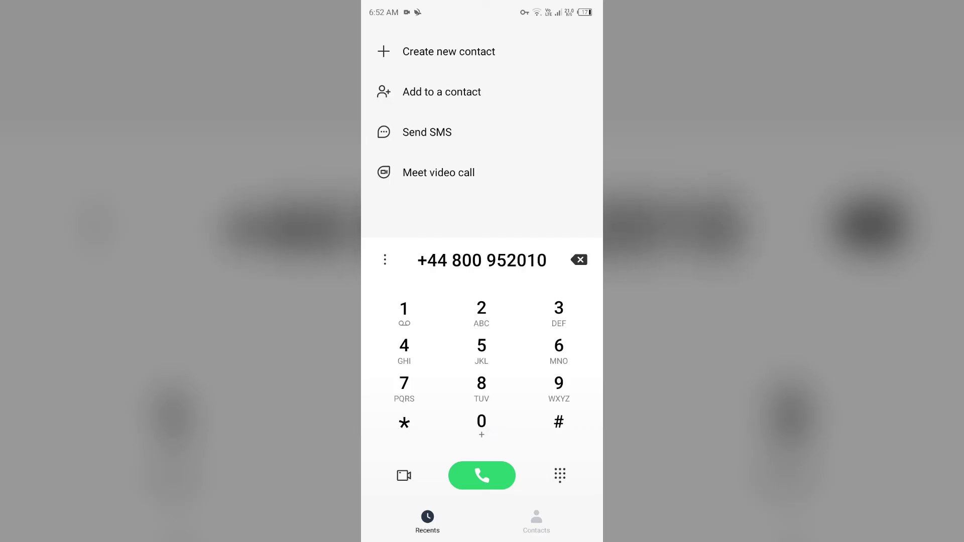
click(404, 308)
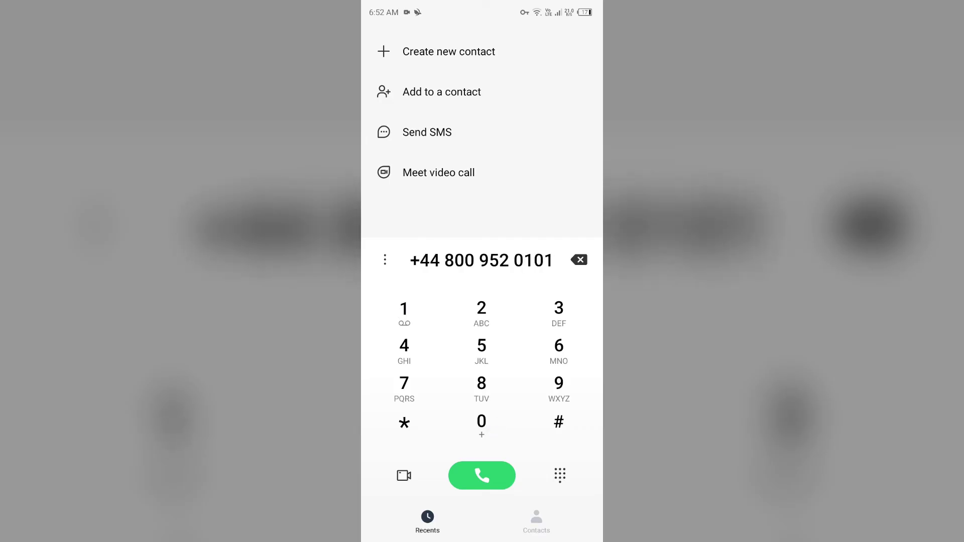
Step: Leave the dialer and open Gmail from the next home screen page
key(Home)
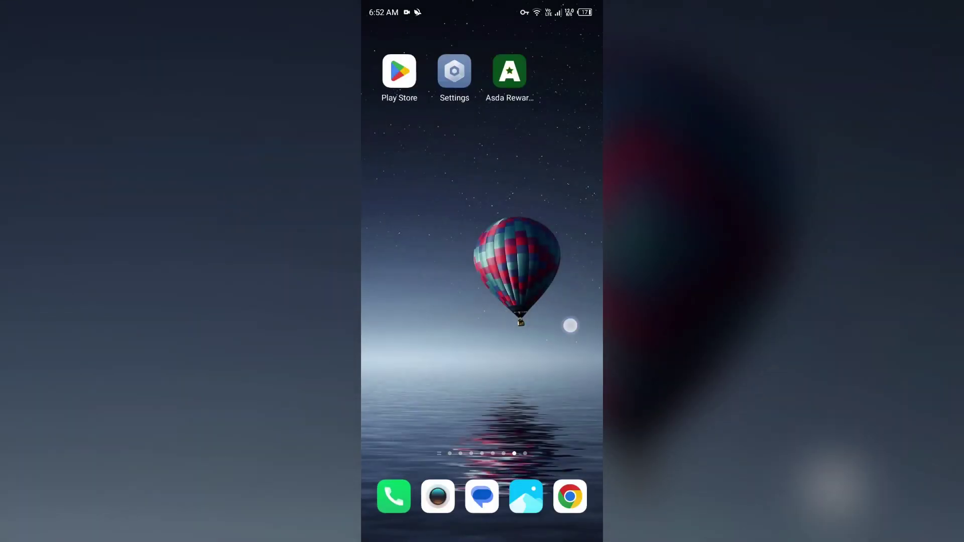
drag(544, 197, 392, 196)
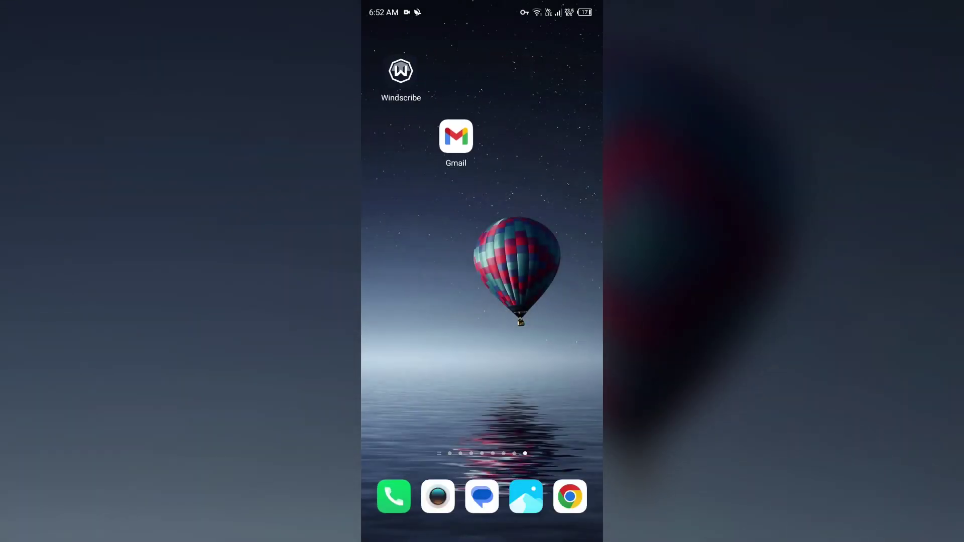
click(455, 136)
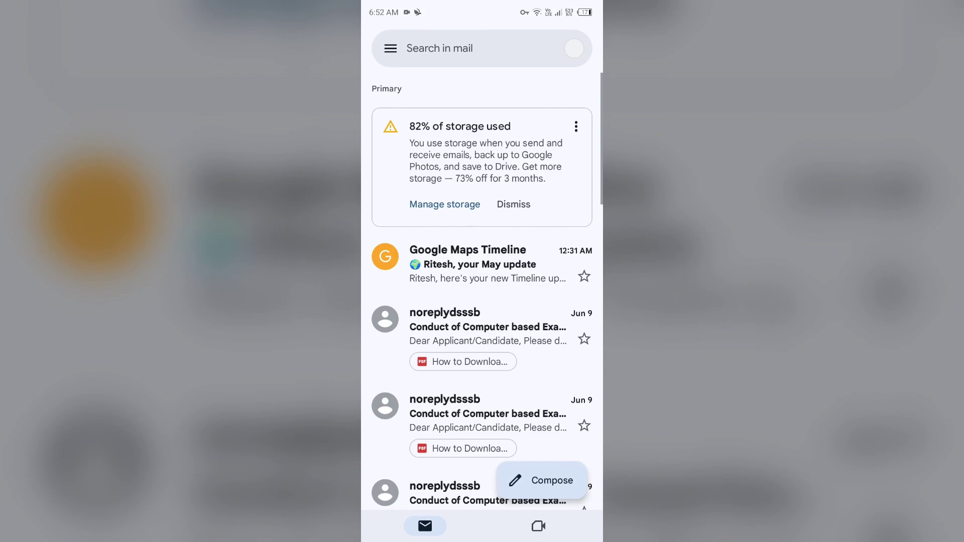
click(542, 481)
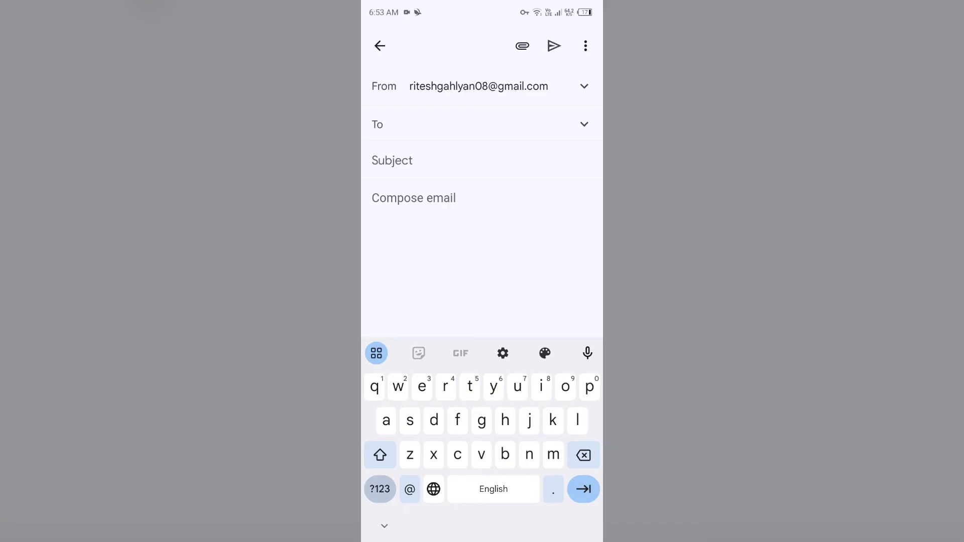
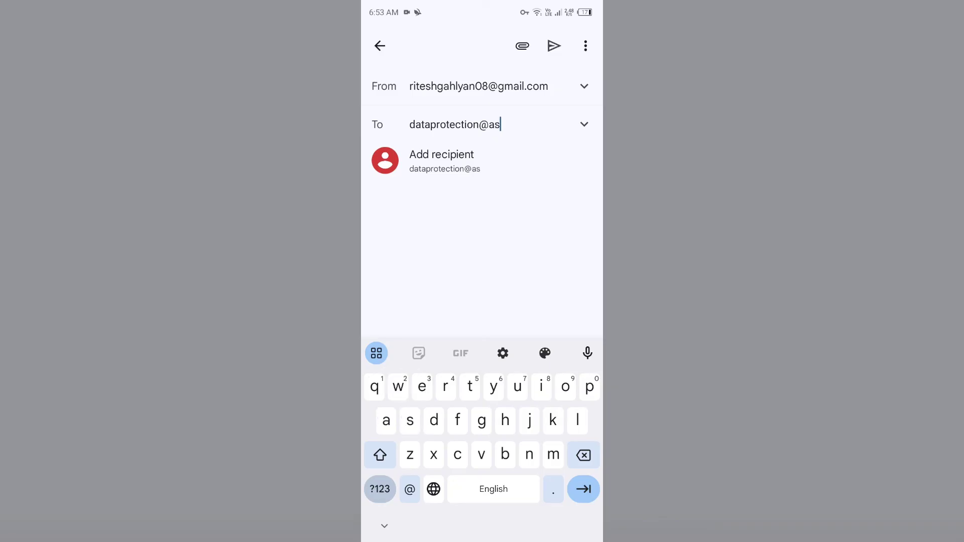
Step: Confirm the recipient, select the Subject field, and leave Gmail with the email unsent
click(582, 489)
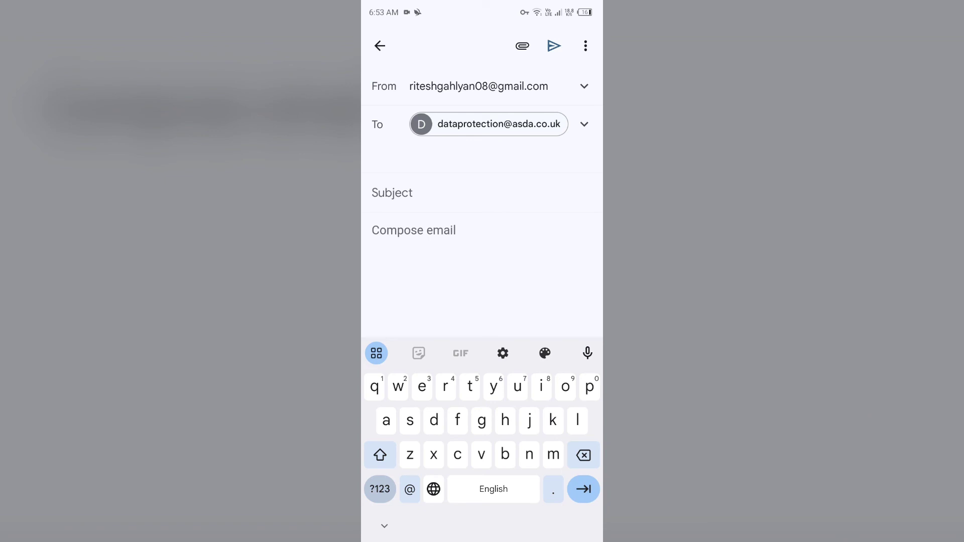
click(392, 193)
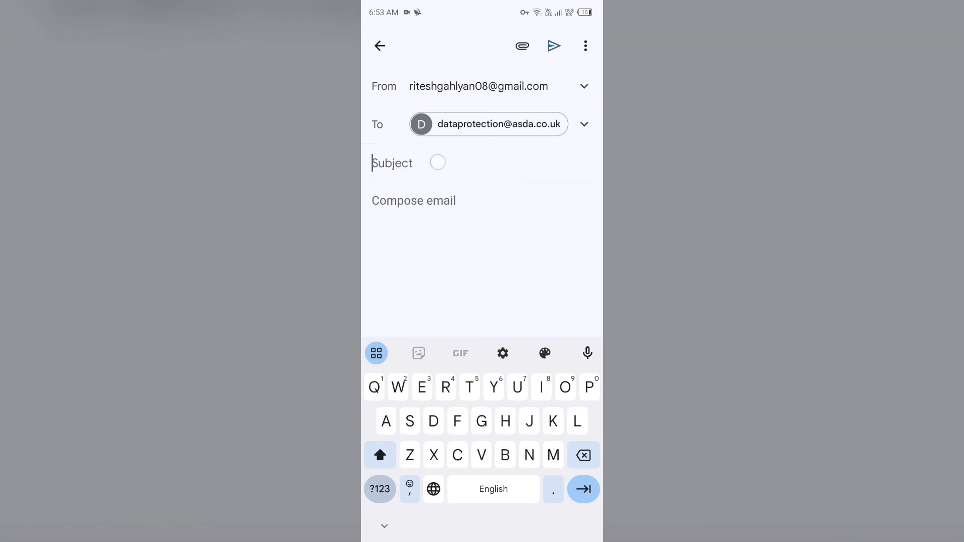
click(553, 46)
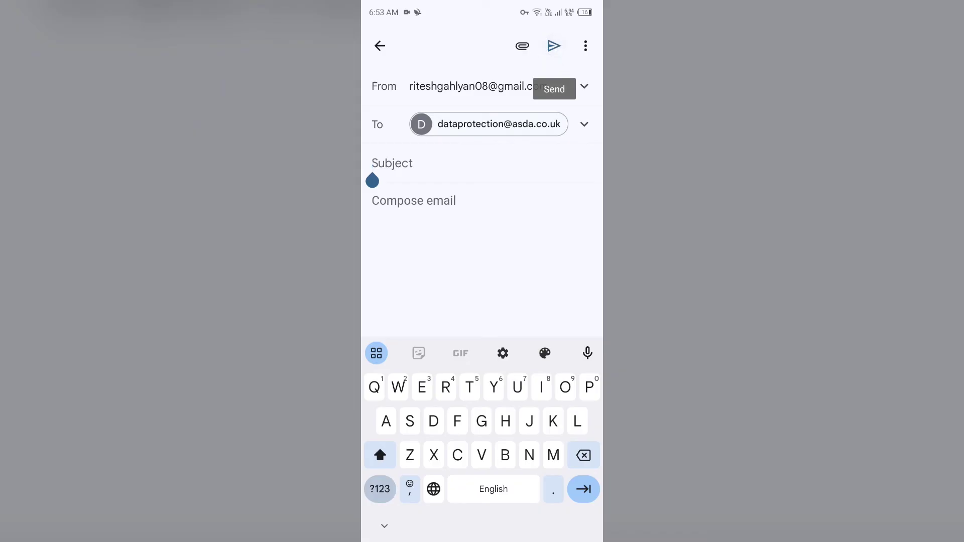
key(super)
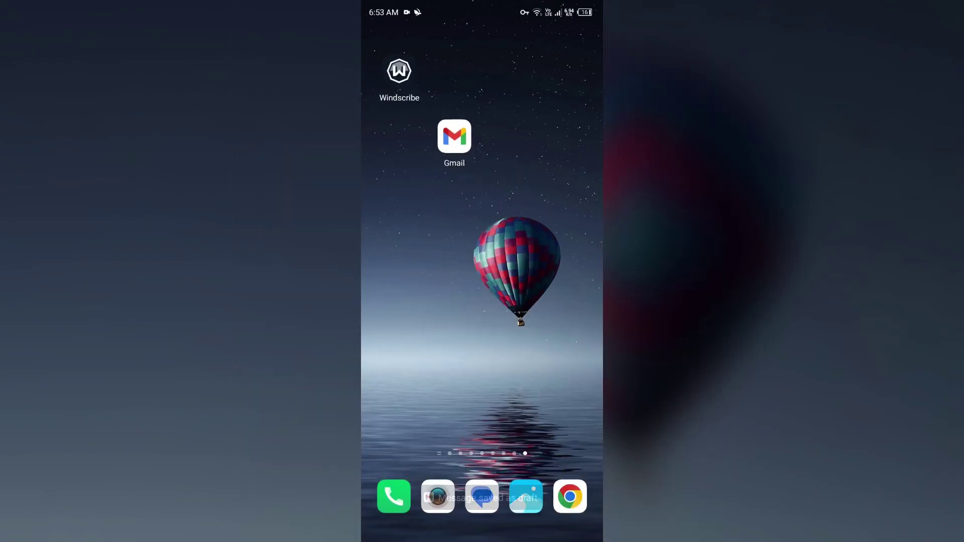